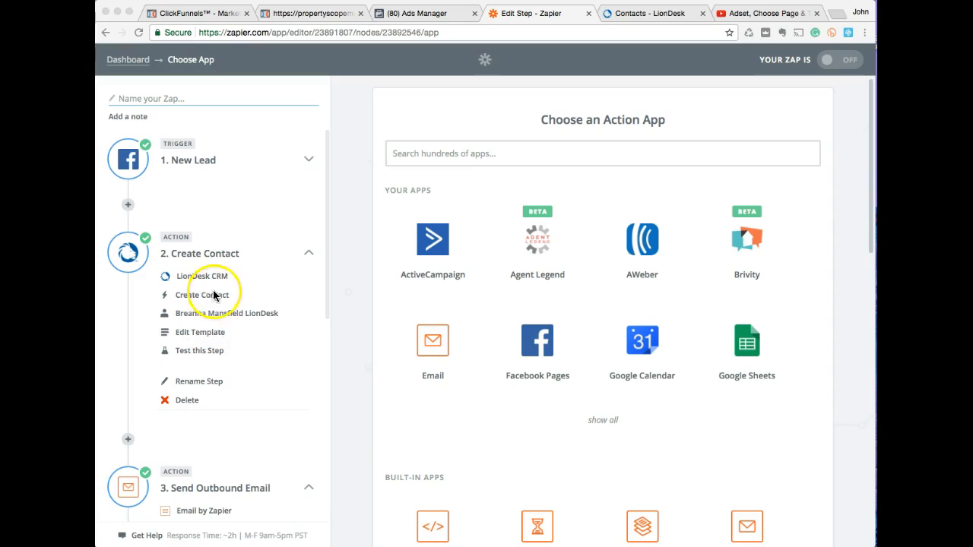
# Scroll through the Zap to the new empty step 4 below Send Outbound Email.
pyautogui.scroll(-3, 220, 312)
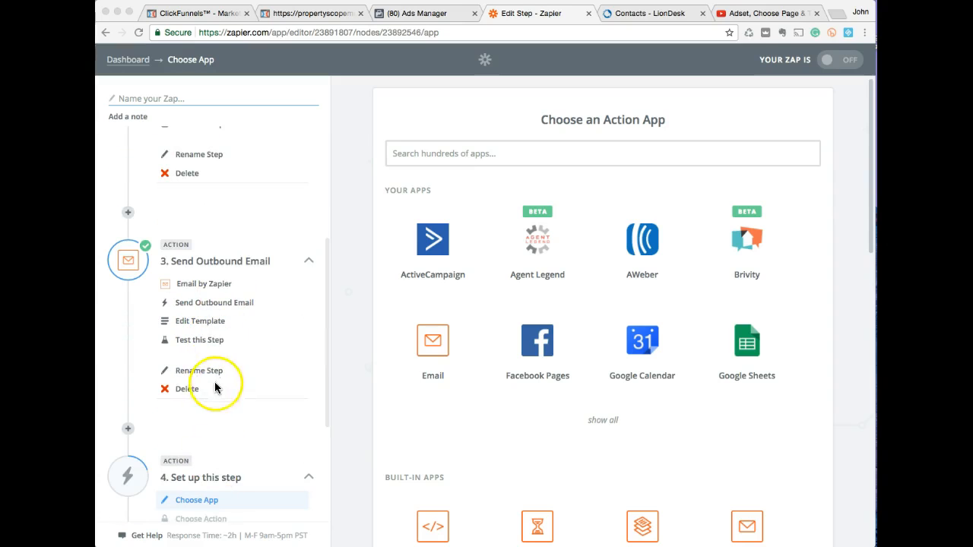
pyautogui.scroll(1, 198, 178)
pyautogui.scroll(-1, 196, 180)
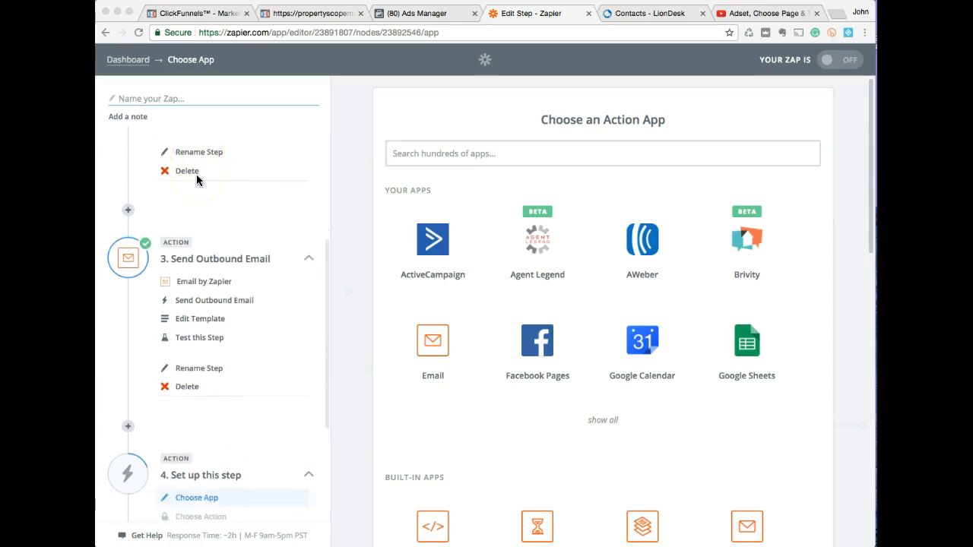
pyautogui.scroll(-3, 196, 179)
pyautogui.scroll(1, 196, 175)
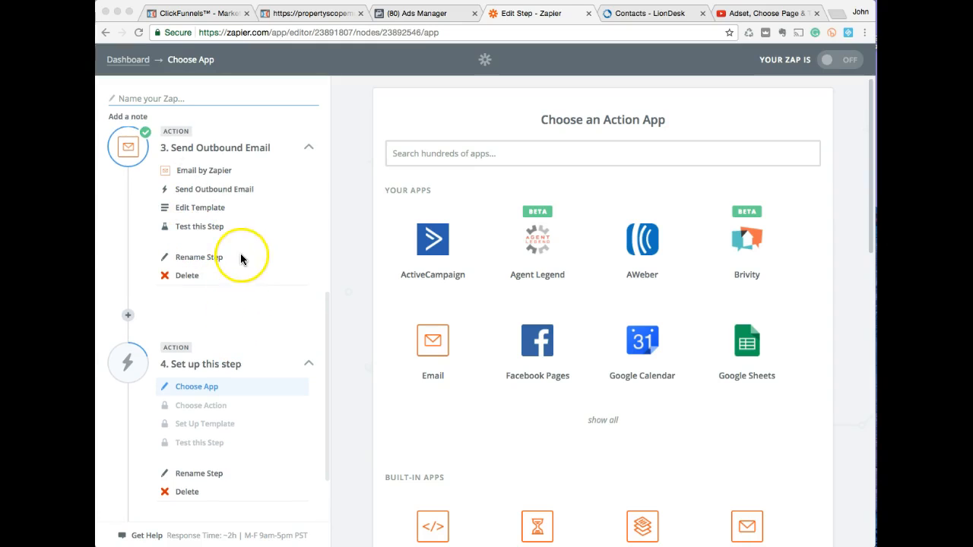
# Make step 4 an SMS by Zapier 'Send SMS' action, found by searching 'sms', and save it.
pyautogui.click(445, 153)
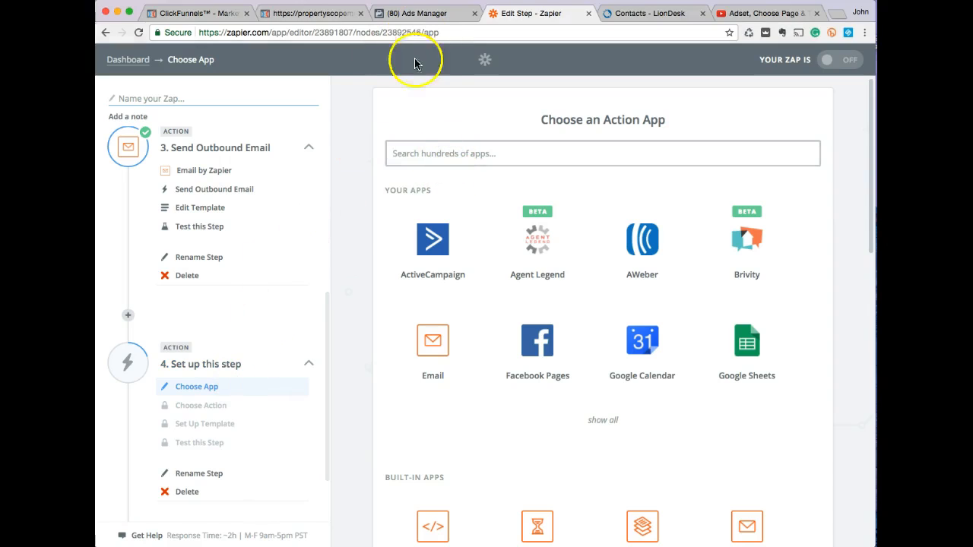
pyautogui.write('sms')
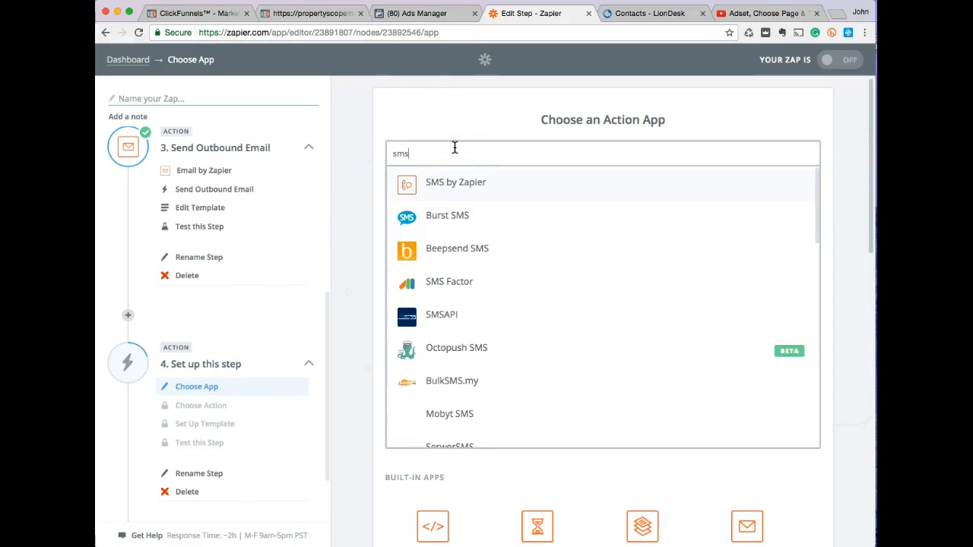
pyautogui.click(451, 186)
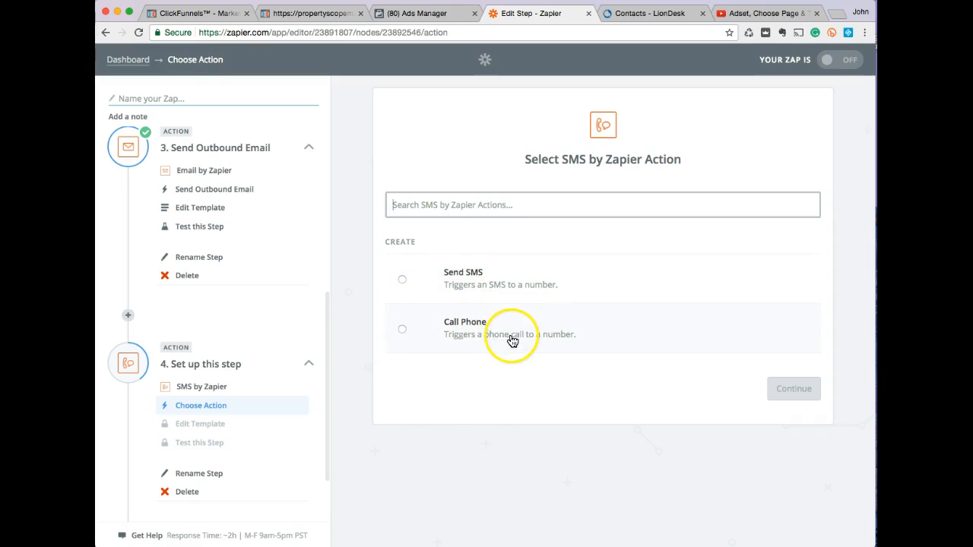
pyautogui.click(470, 285)
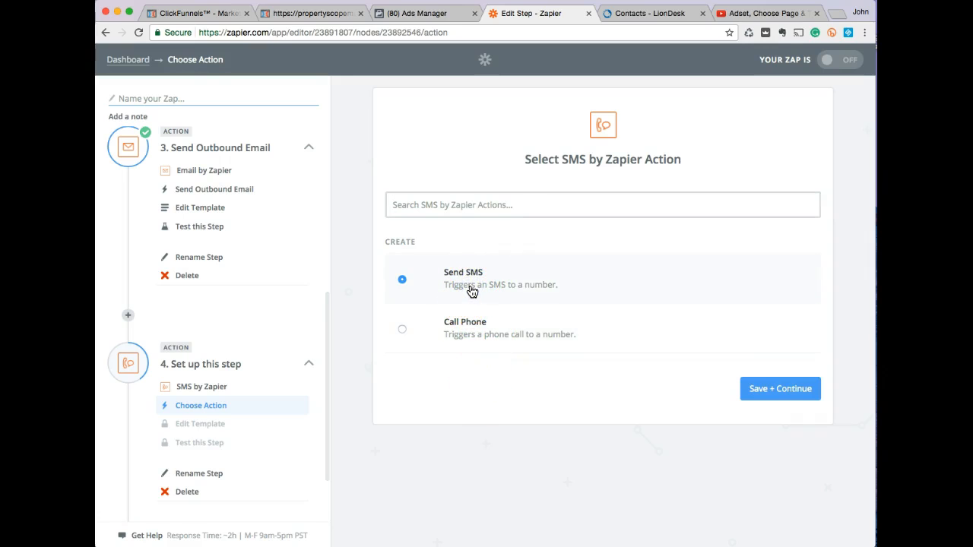
pyautogui.click(783, 399)
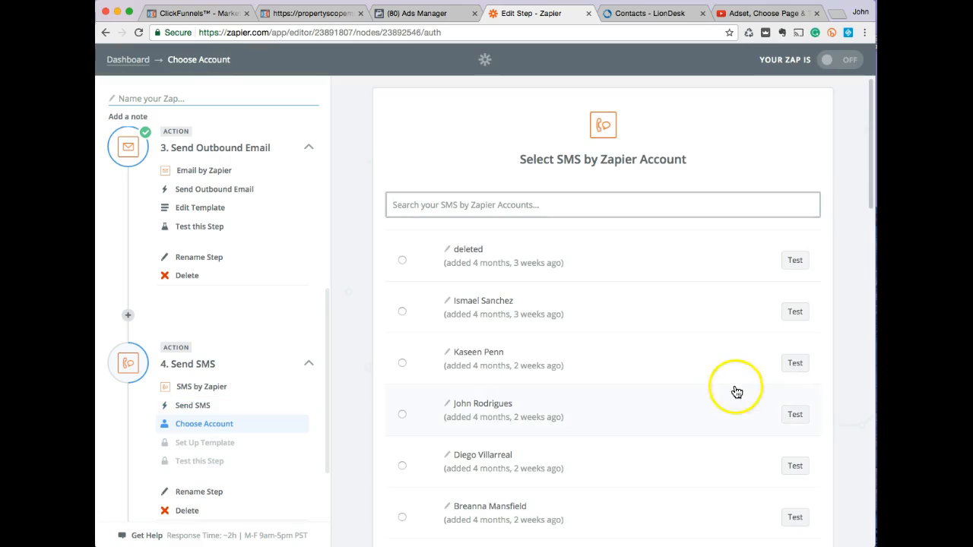
# Open the SMS by Zapier Connect an Account window, dismissing the Facebook notification.
pyautogui.scroll(-8, 639, 401)
pyautogui.scroll(-6, 639, 402)
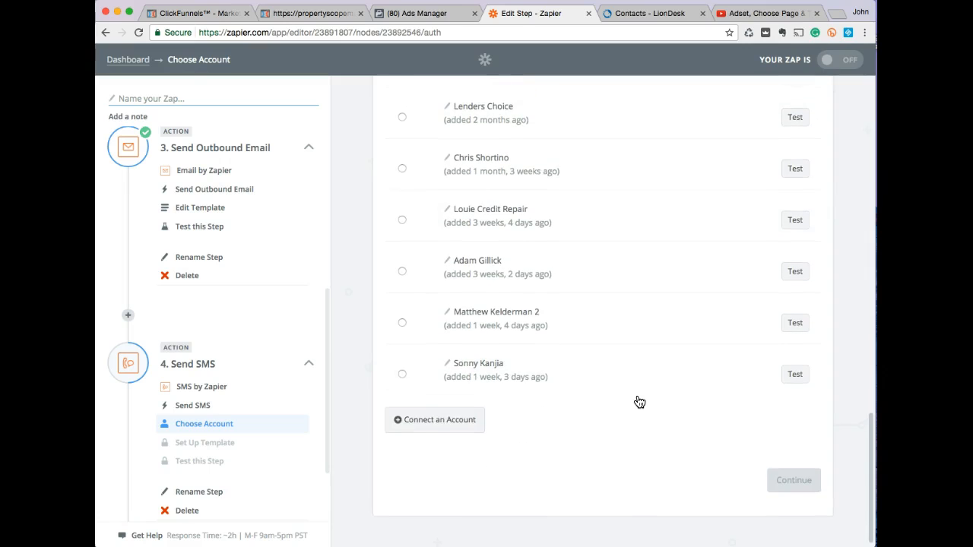
pyautogui.click(411, 416)
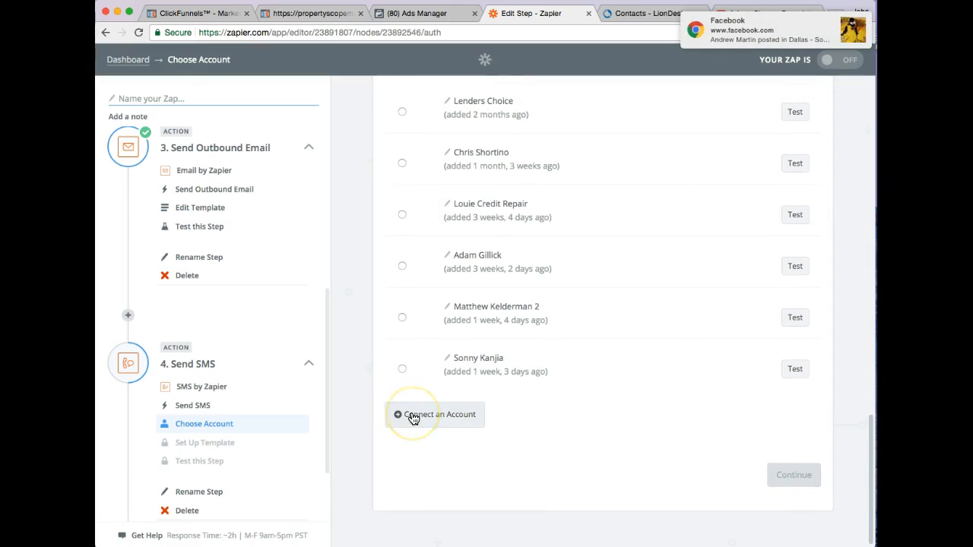
pyautogui.click(852, 21)
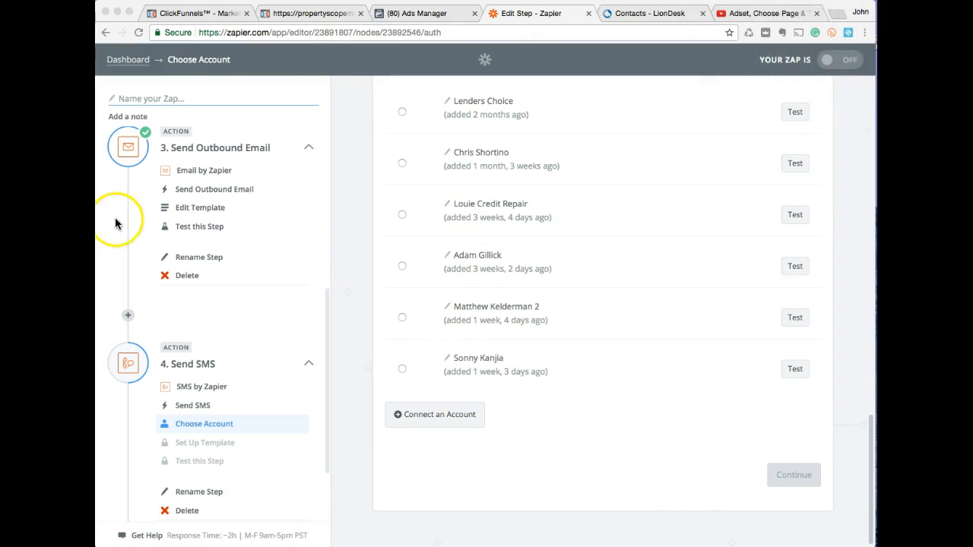
pyautogui.moveTo(96, 34); pyautogui.dragTo(548, 58)
# Enter the destination phone number, choose Sms confirmation, and request the PIN.
pyautogui.click(373, 299)
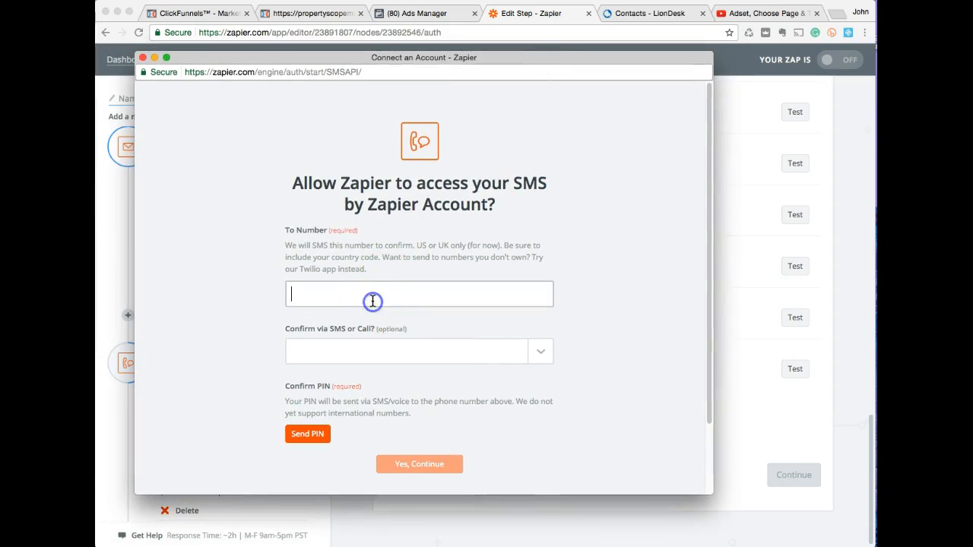
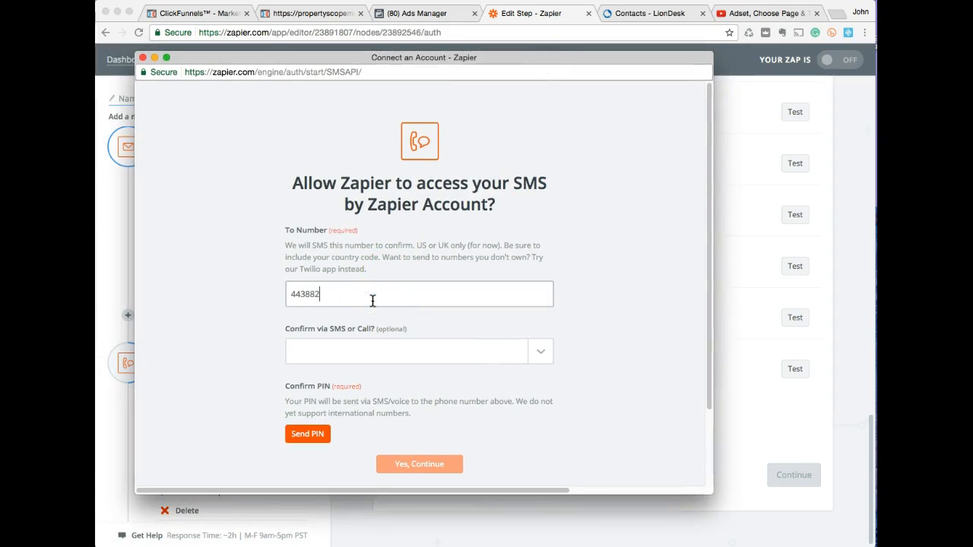
pyautogui.click(368, 351)
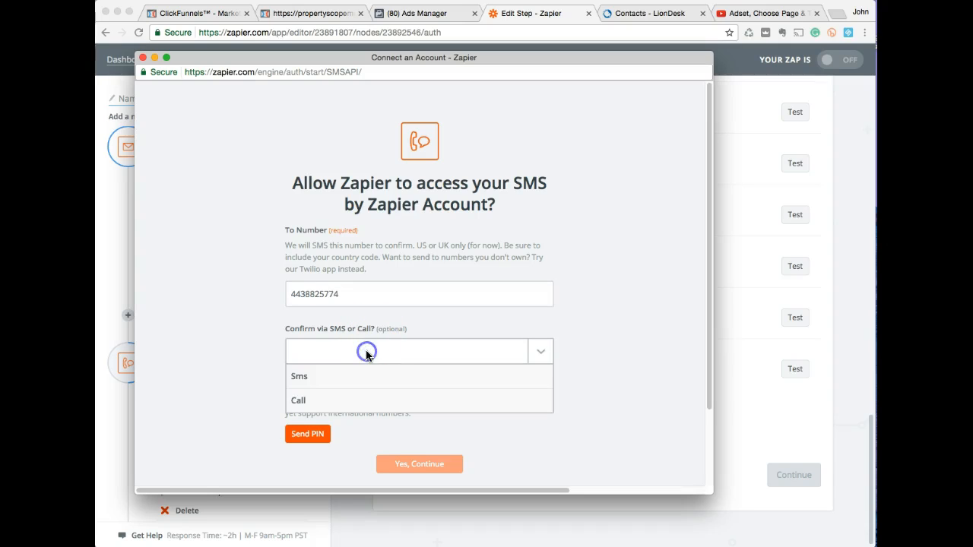
pyautogui.click(364, 375)
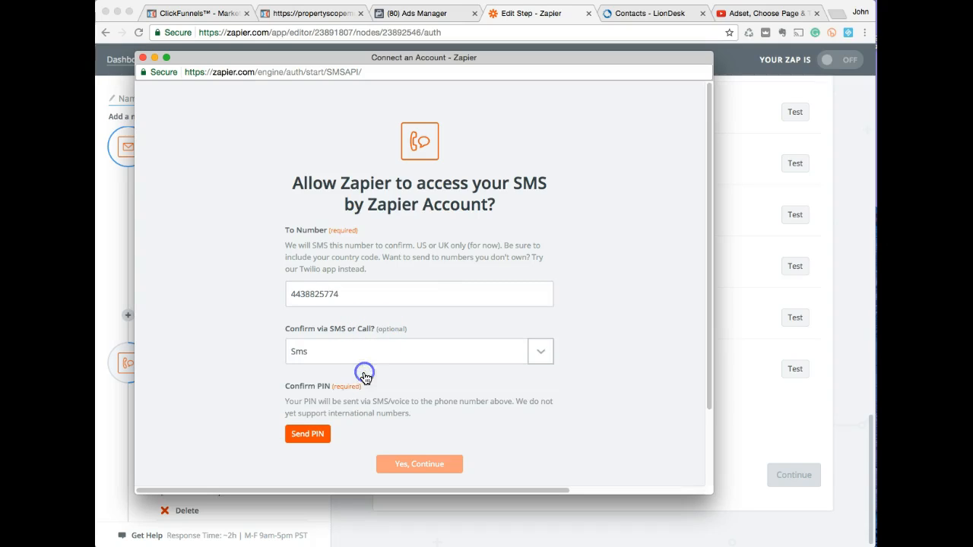
pyautogui.click(310, 436)
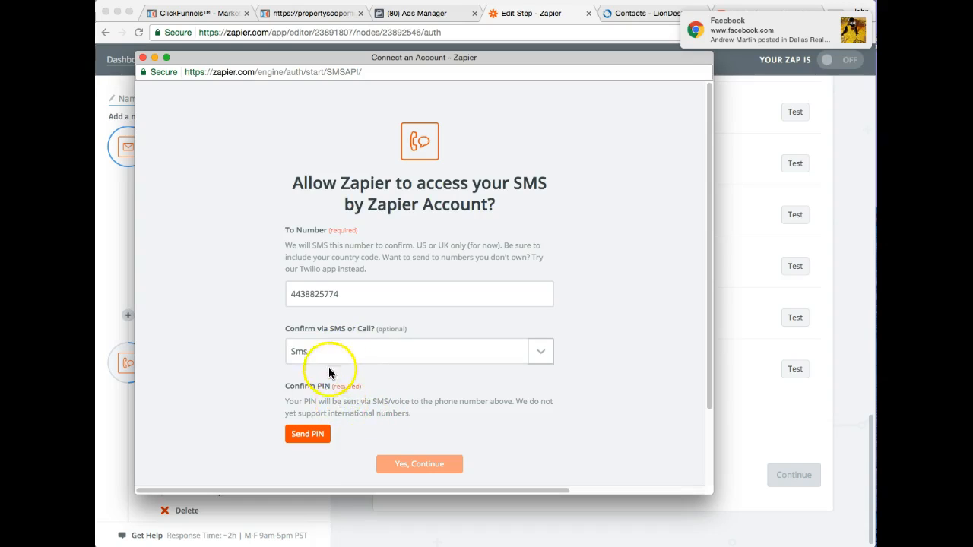
pyautogui.click(310, 433)
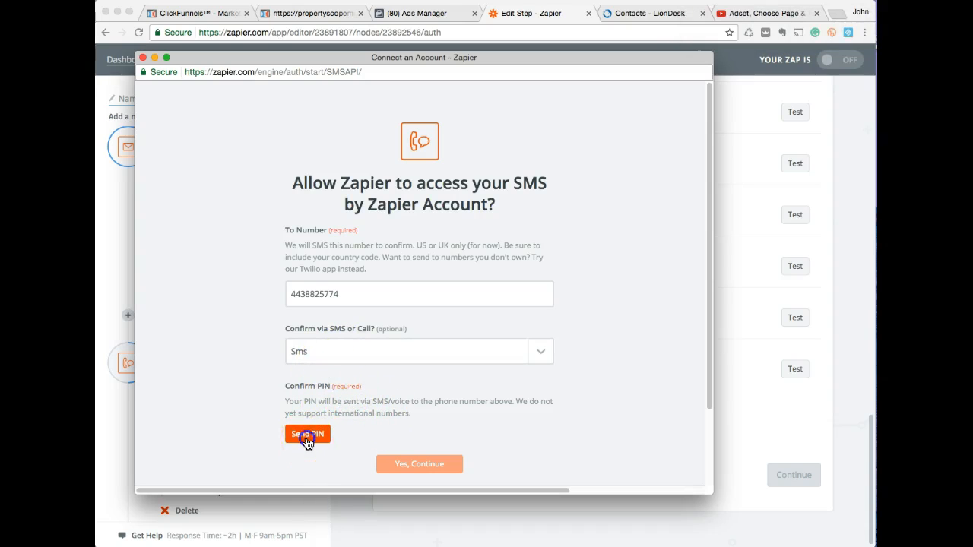
pyautogui.scroll(-1, 340, 380)
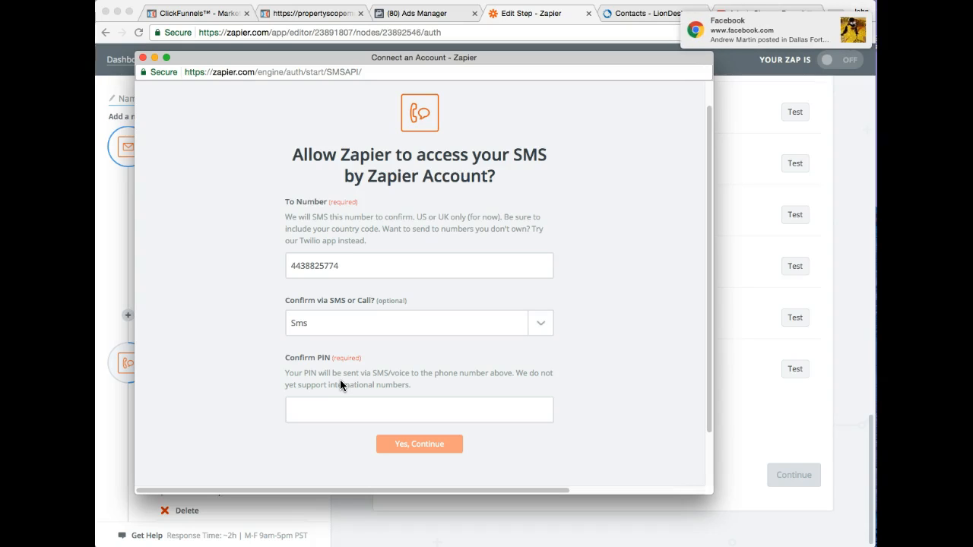
# Enter the received PIN to connect SMS Account #1.
pyautogui.click(359, 407)
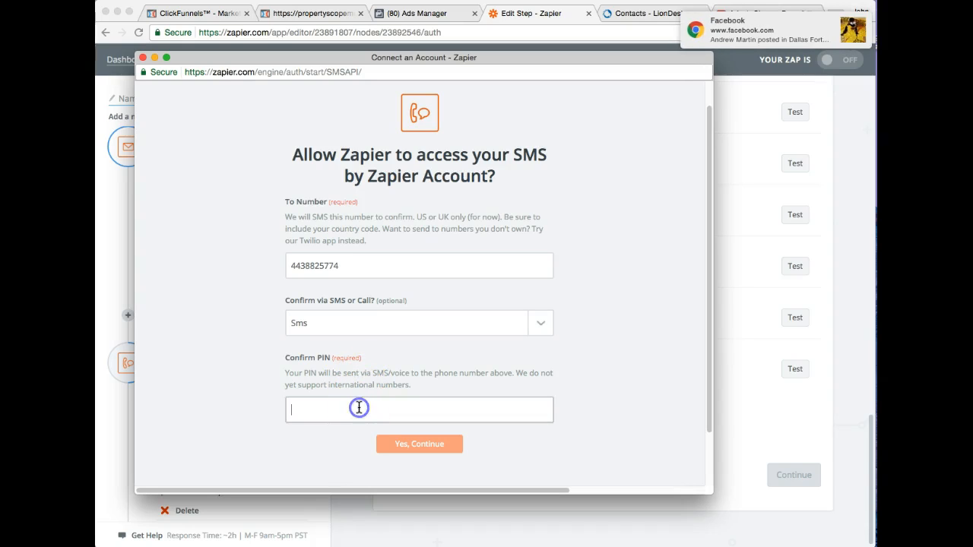
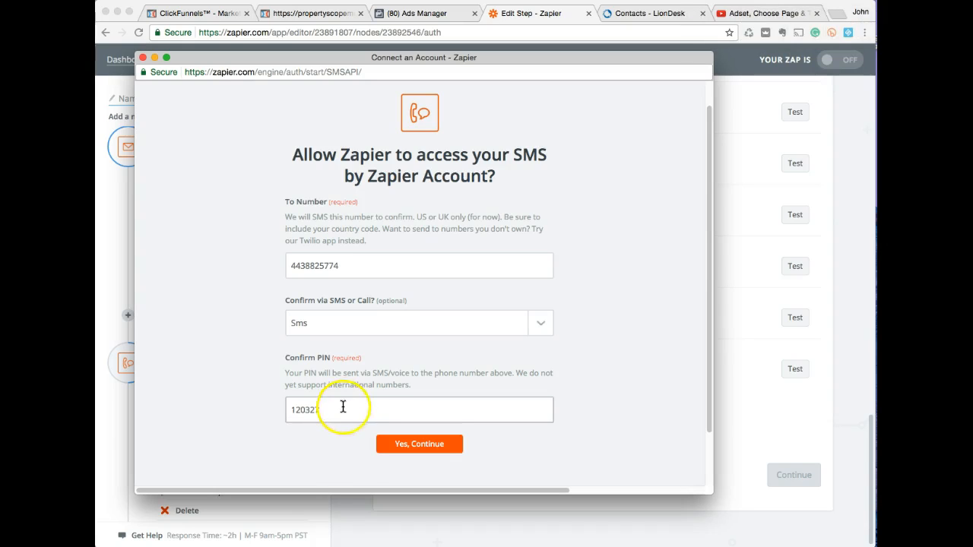
pyautogui.click(413, 444)
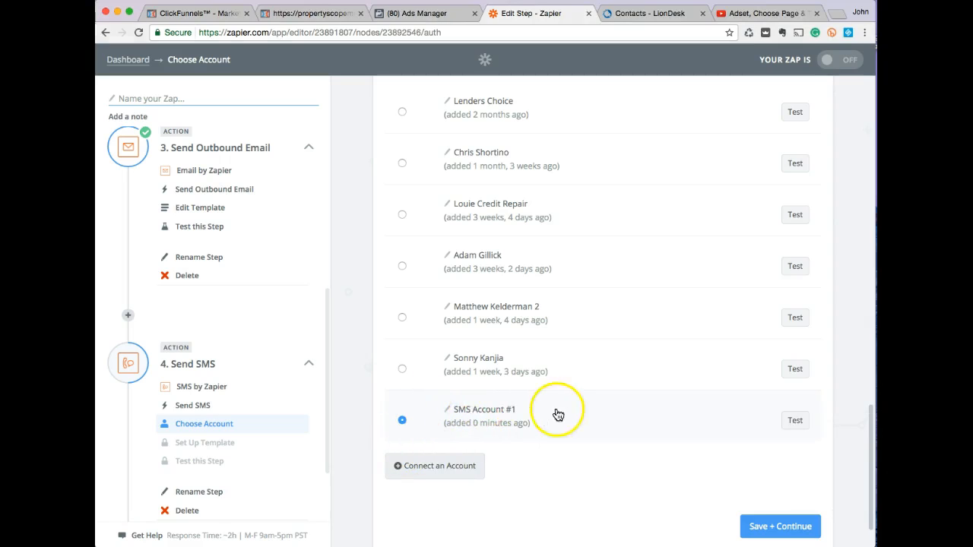
# Select SMS Account #1 for the Send SMS step and save it.
pyautogui.click(448, 409)
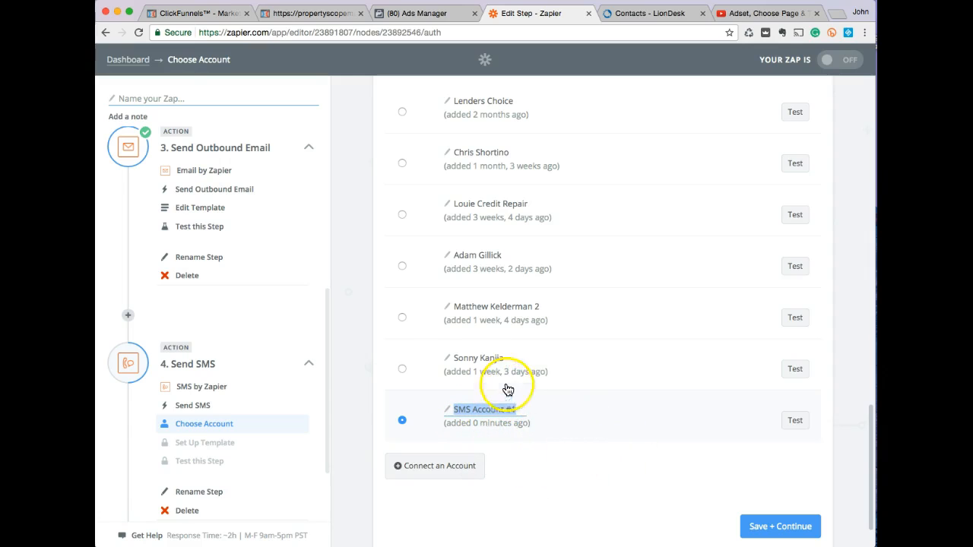
pyautogui.scroll(2, 485, 371)
pyautogui.scroll(10, 485, 372)
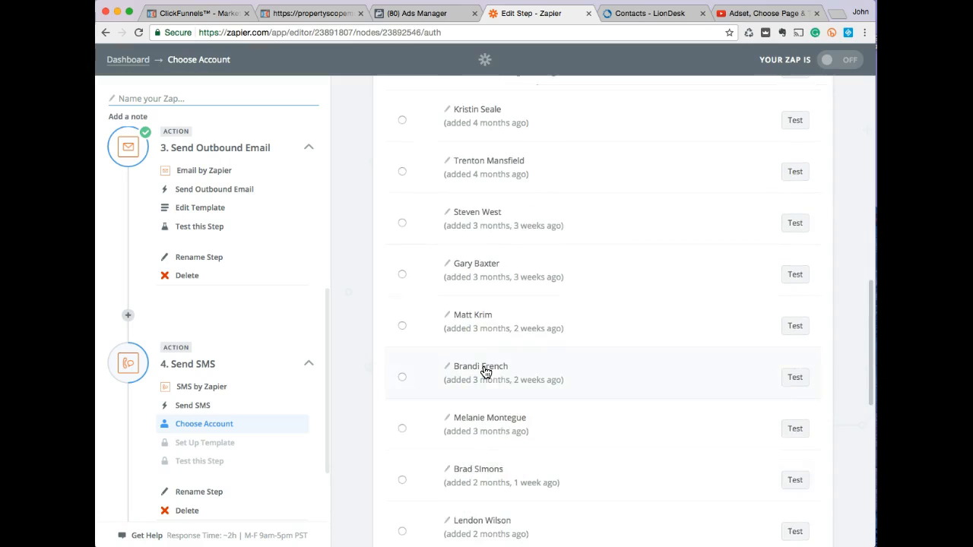
pyautogui.scroll(7, 486, 371)
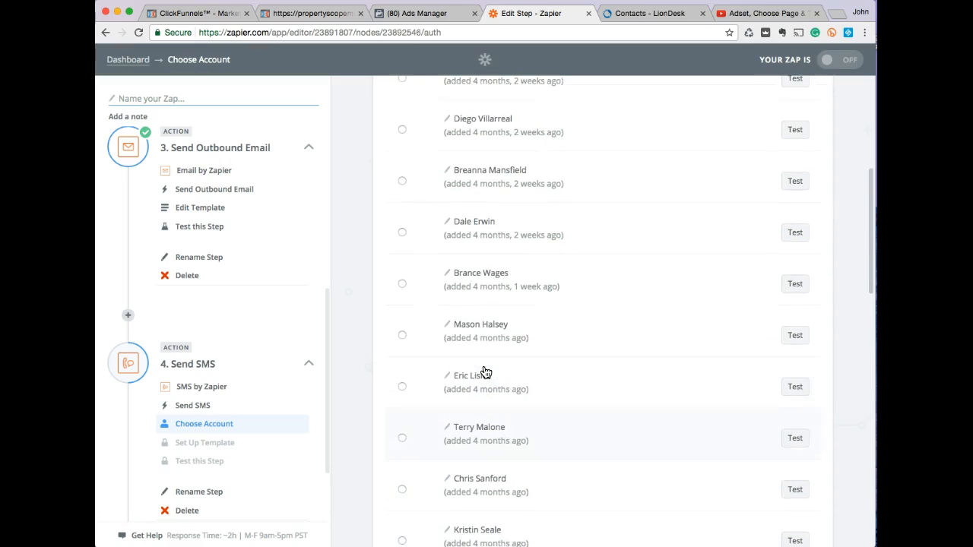
pyautogui.scroll(4, 485, 371)
pyautogui.scroll(-20, 485, 372)
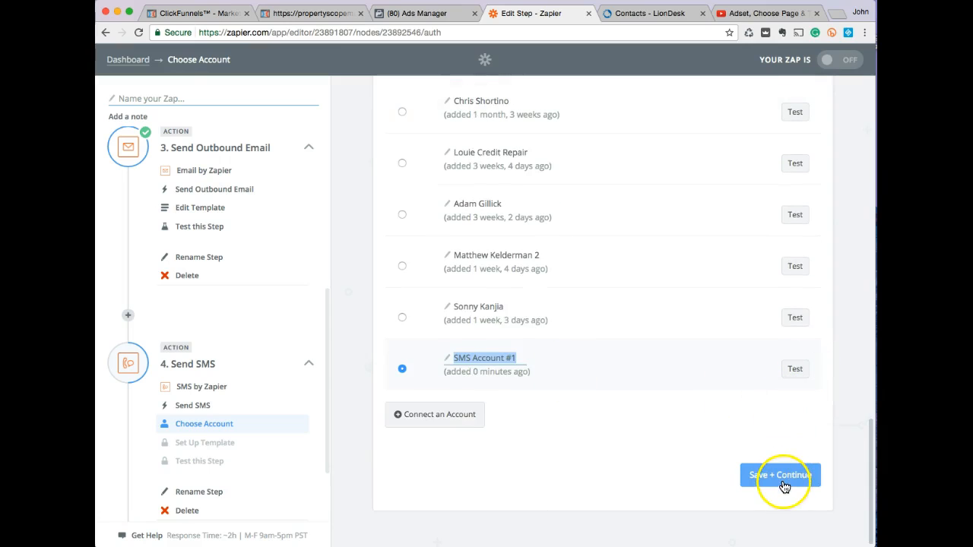
pyautogui.click(782, 476)
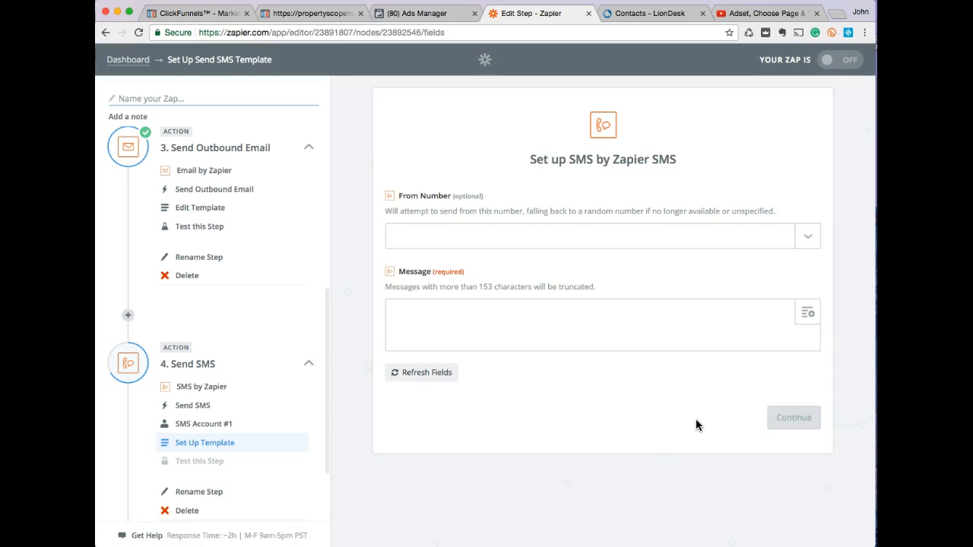
# Set From Number to Random and enter the message 'New Homes List Lead Frisco $349k'.
pyautogui.click(811, 237)
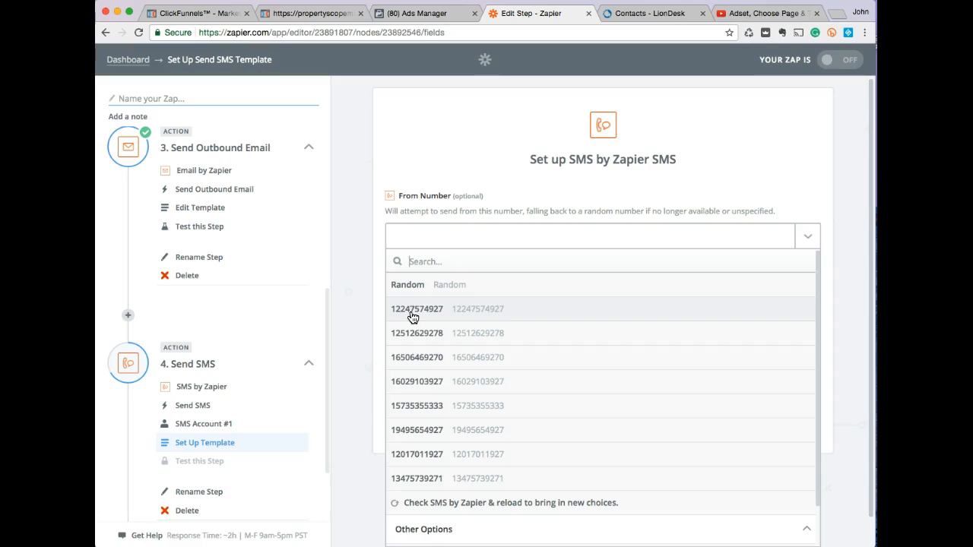
pyautogui.click(410, 284)
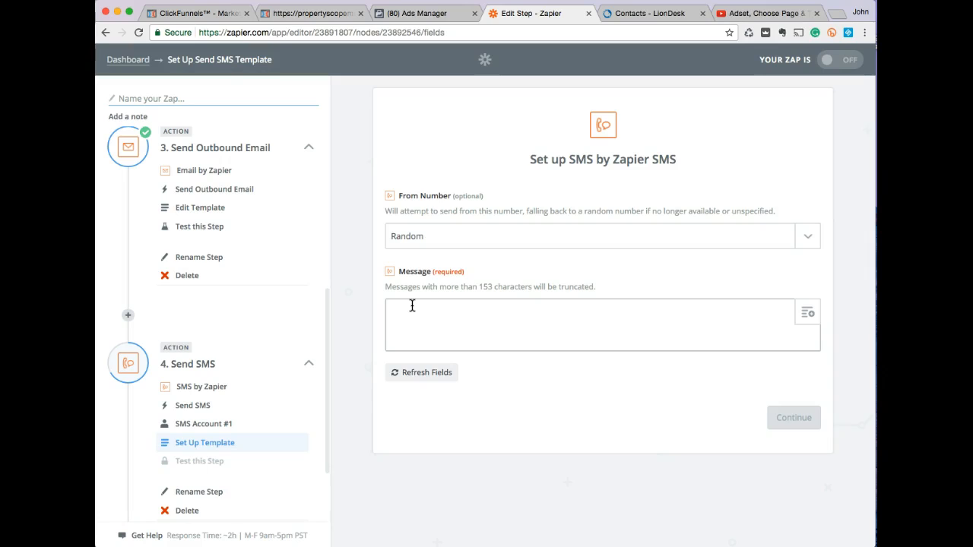
pyautogui.click(412, 307)
pyautogui.write('New Homes List Lead Frisco $349k')
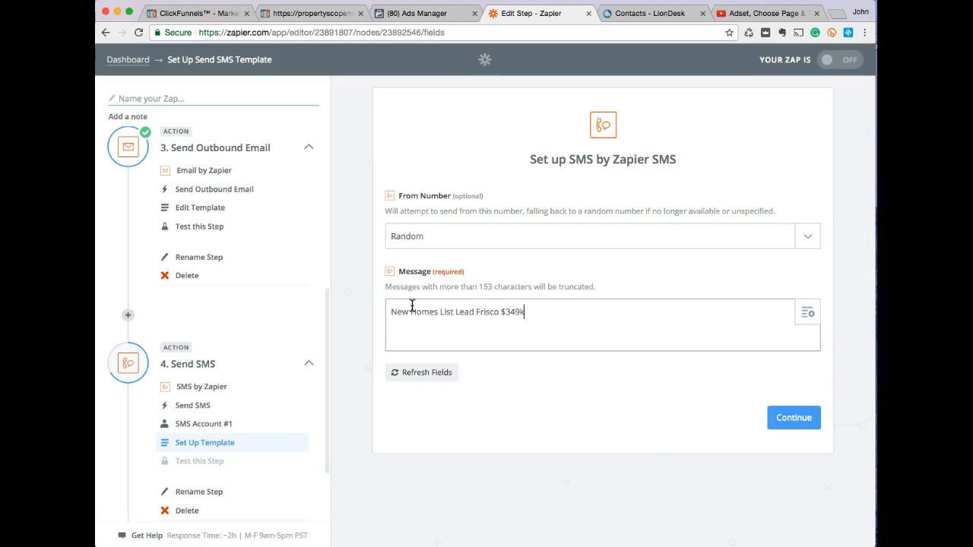
# Insert the New Lead's Full Name and Email into the message on separate lines.
pyautogui.click(807, 311)
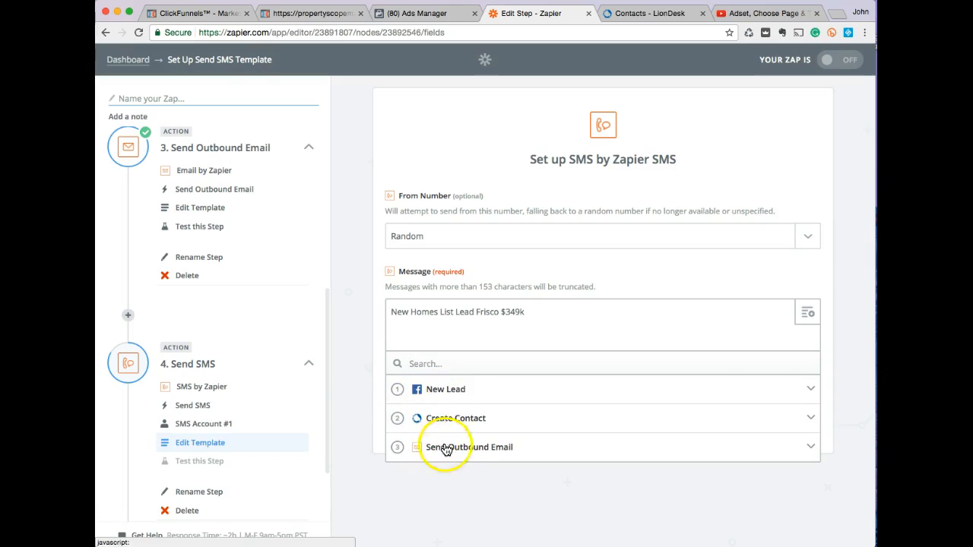
pyautogui.click(808, 389)
pyautogui.click(674, 443)
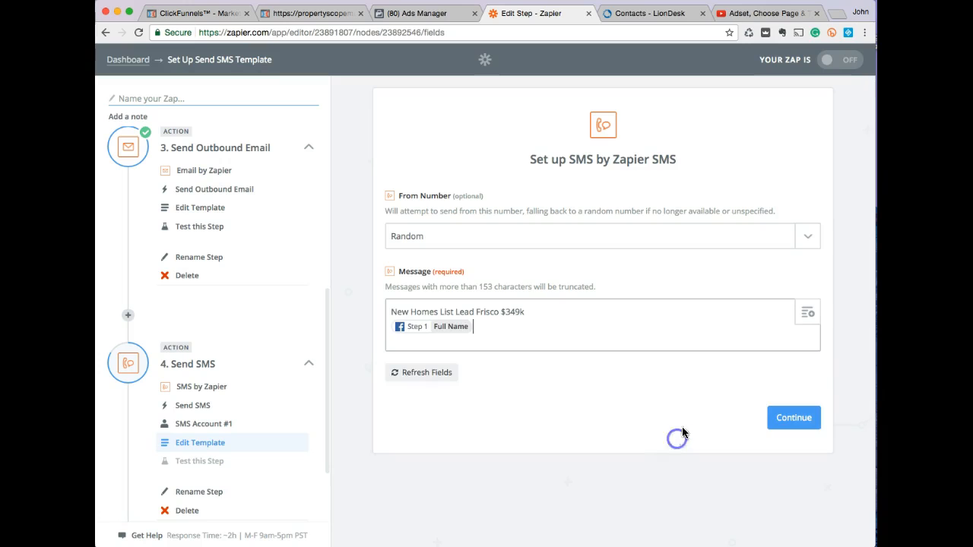
pyautogui.press('Return')
pyautogui.click(807, 313)
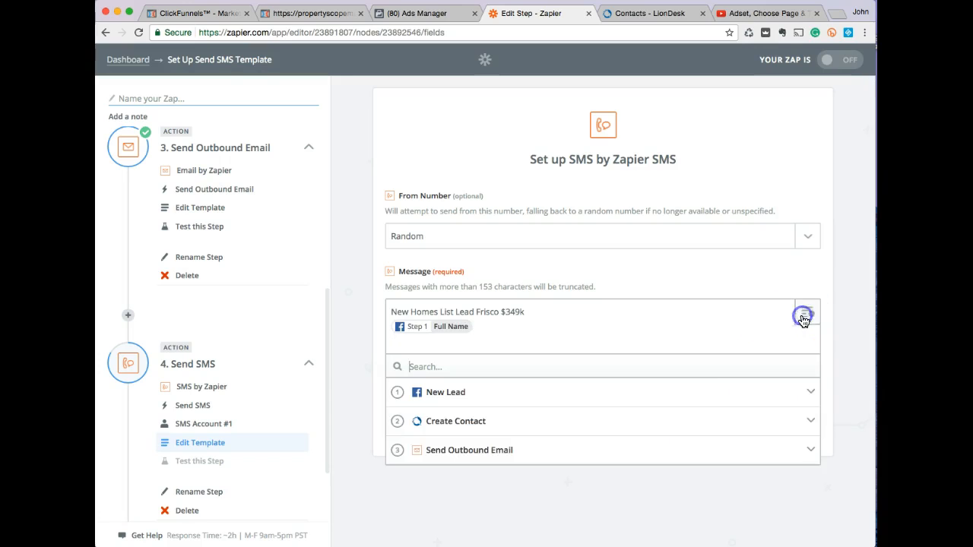
pyautogui.click(738, 397)
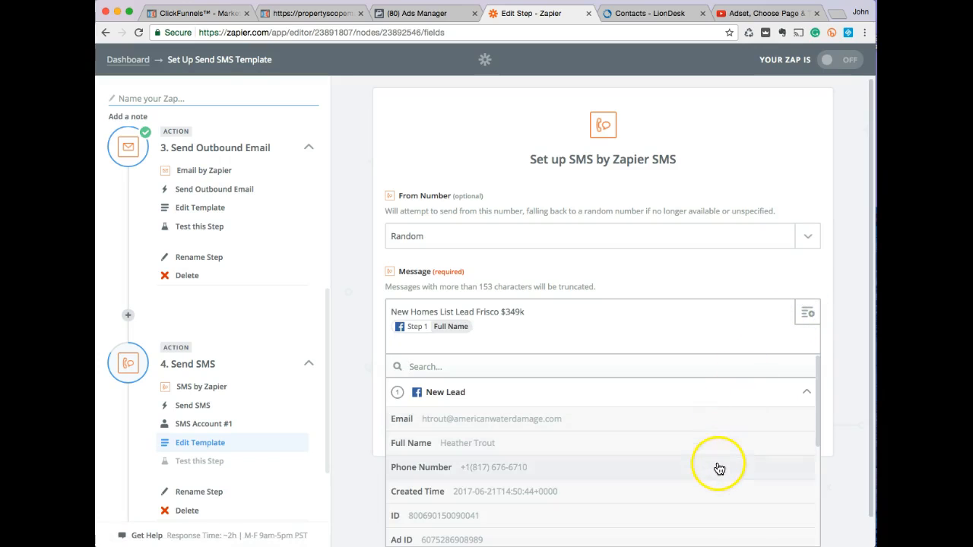
pyautogui.click(722, 424)
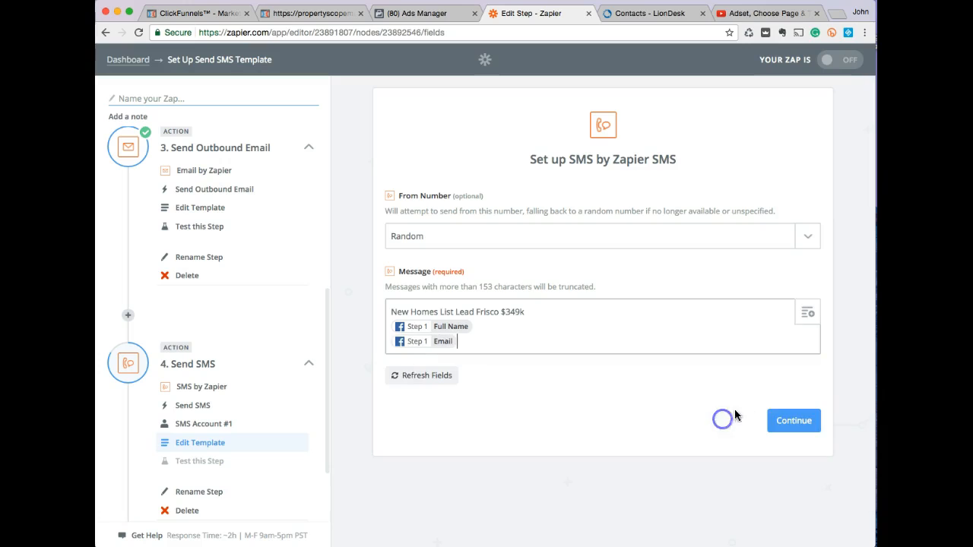
# Add the New Lead's Phone Number to the message and review the preview.
pyautogui.click(807, 313)
pyautogui.click(798, 411)
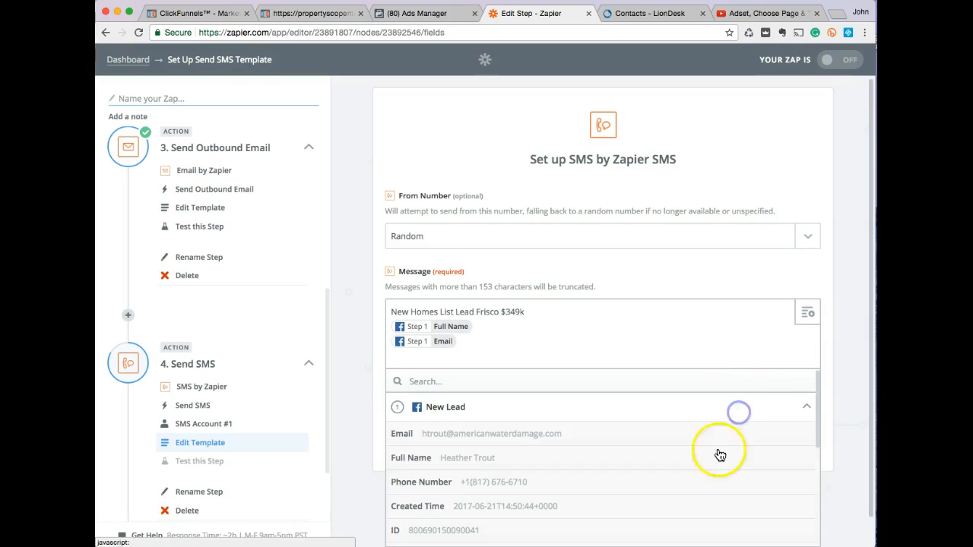
pyautogui.click(716, 493)
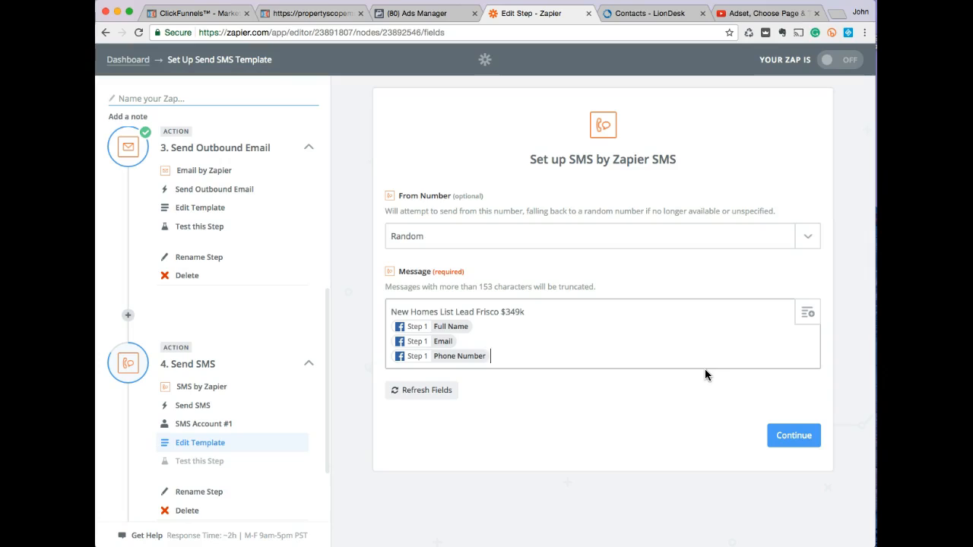
pyautogui.click(636, 354)
pyautogui.scroll(10, 308, 390)
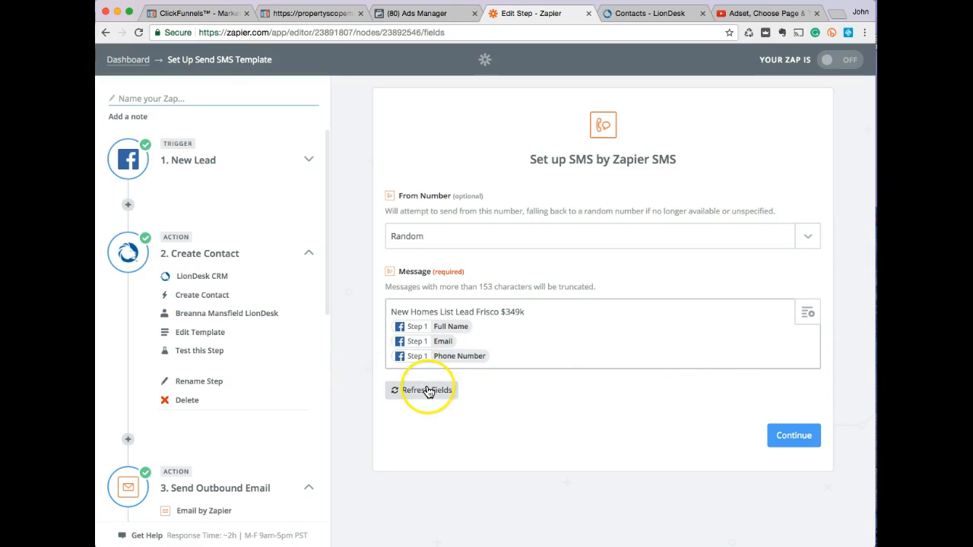
pyautogui.scroll(-6, 278, 386)
# Send a test SMS and finish the Send SMS step.
pyautogui.click(806, 435)
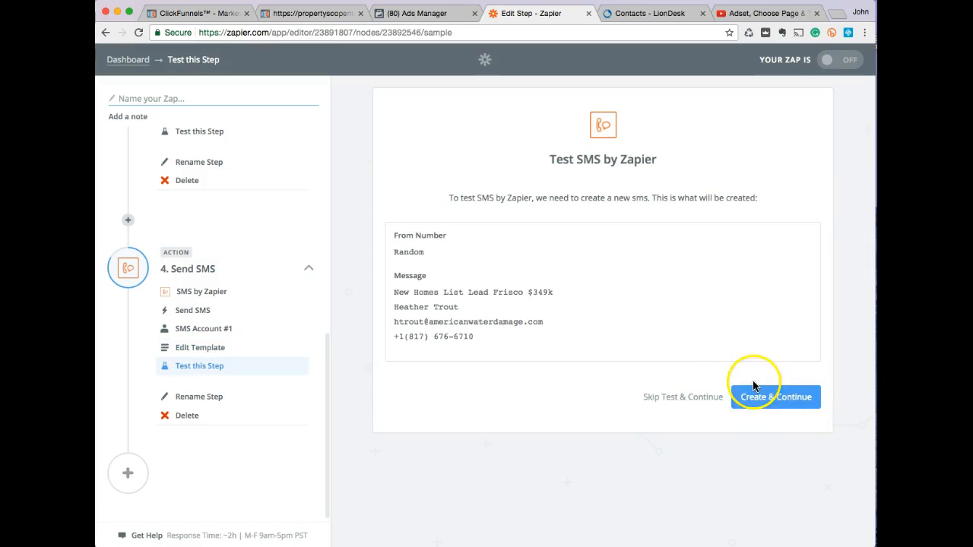
pyautogui.click(760, 402)
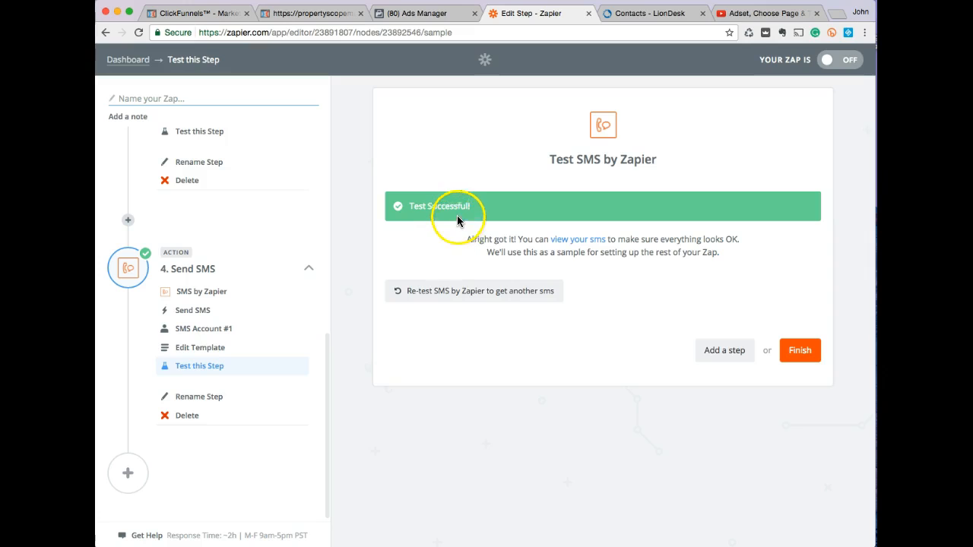
pyautogui.click(801, 354)
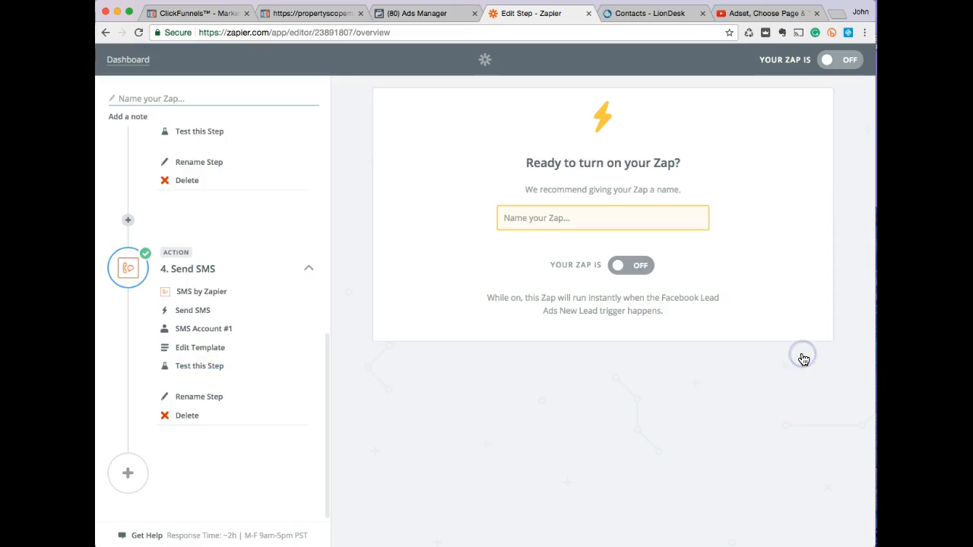
# Name the Zap 'Frisco TX $349k Zap', switch it on, and view it on the dashboard.
pyautogui.click(556, 218)
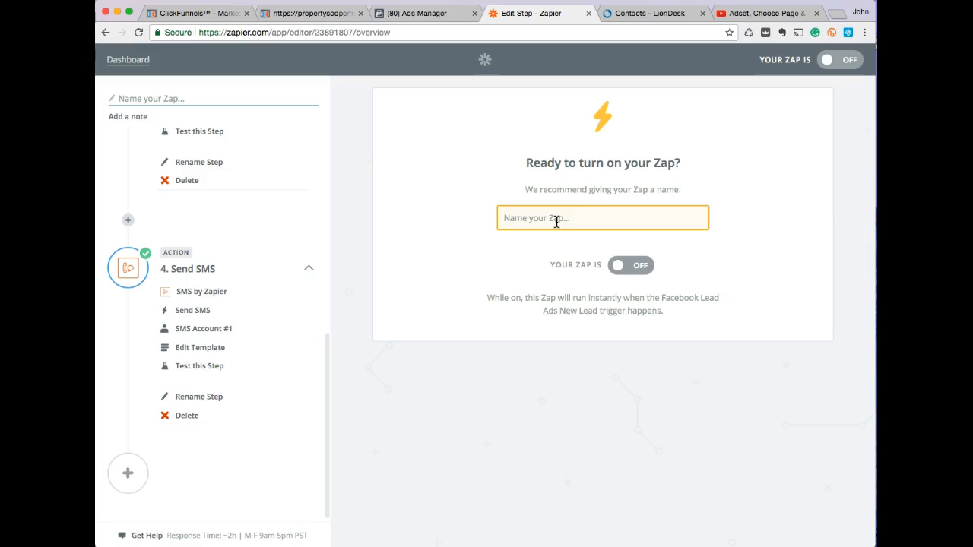
pyautogui.write('Frisco ')
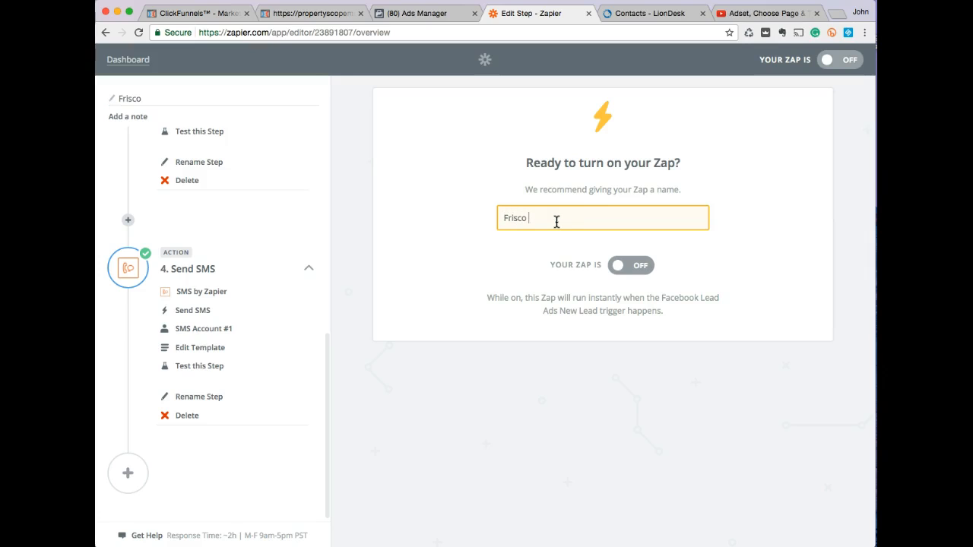
pyautogui.write('Texas')
pyautogui.press('BackSpace')
pyautogui.press('BackSpace')
pyautogui.press('BackSpace')
pyautogui.write('X $349k Zap')
pyautogui.click(567, 222)
pyautogui.click(643, 268)
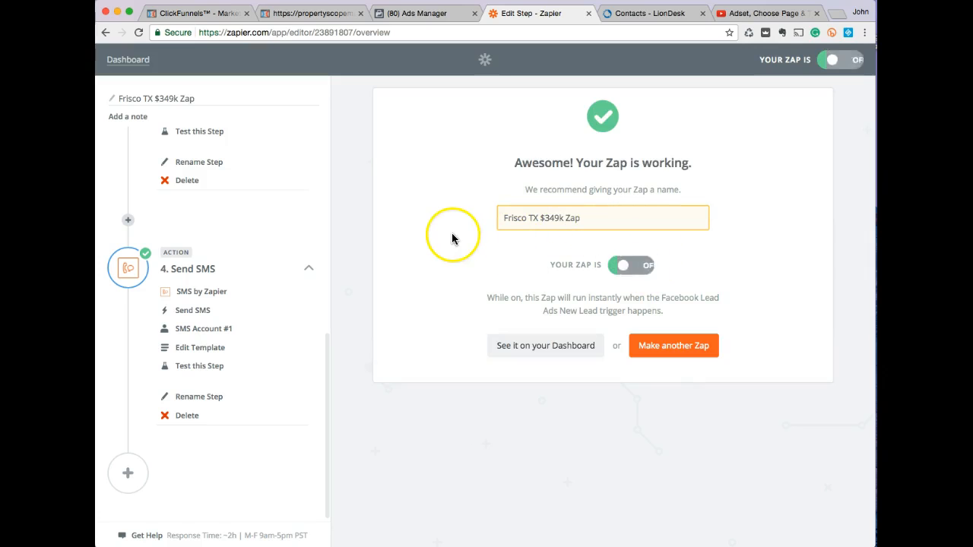
pyautogui.click(517, 346)
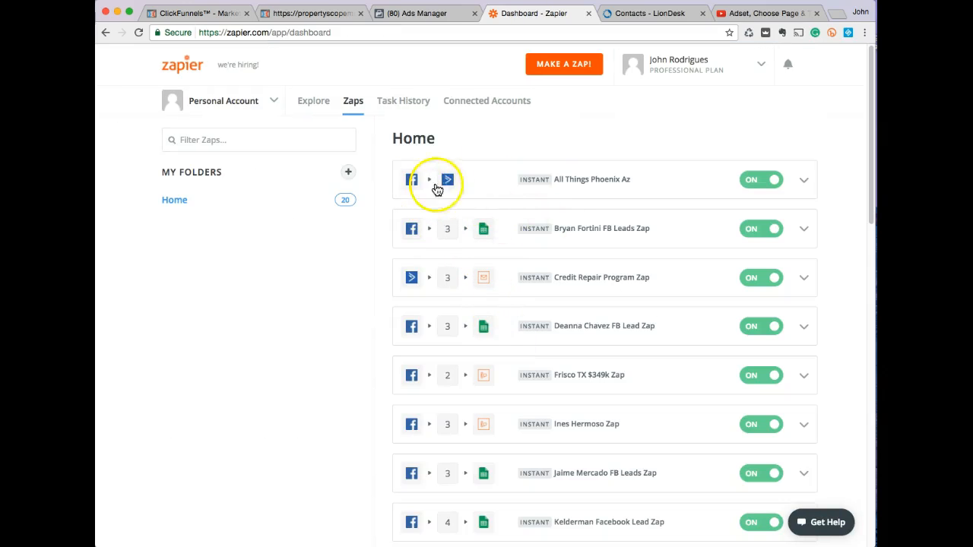
pyautogui.scroll(-3, 619, 221)
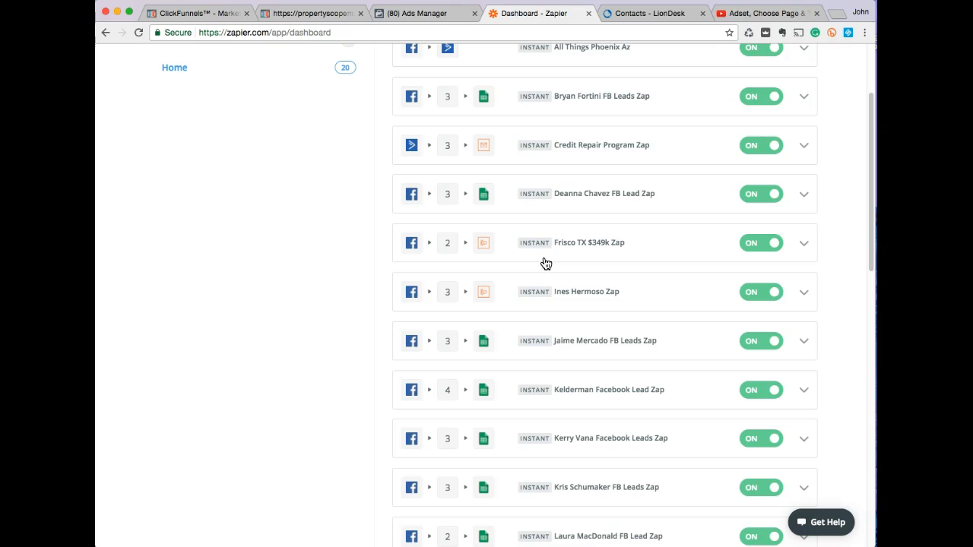
pyautogui.scroll(-15, 534, 299)
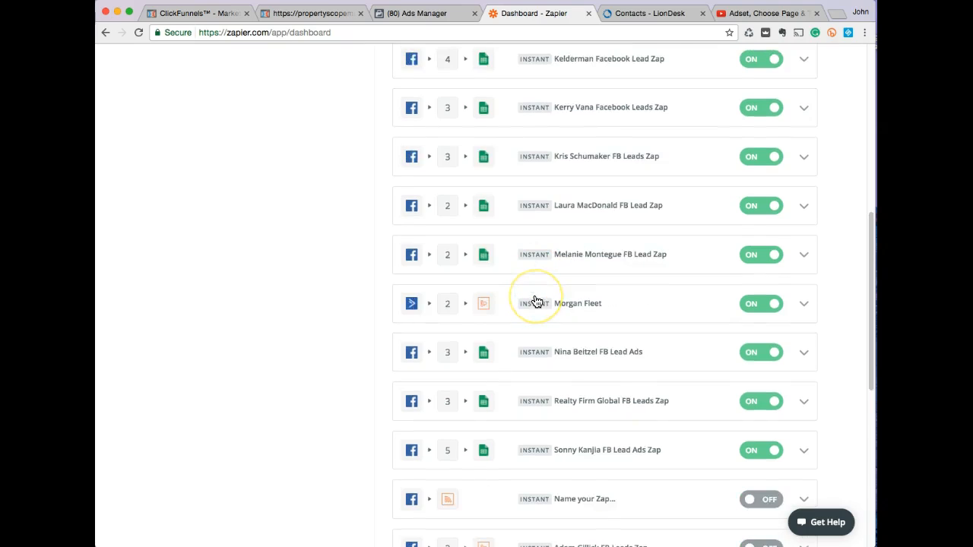
pyautogui.scroll(10, 536, 301)
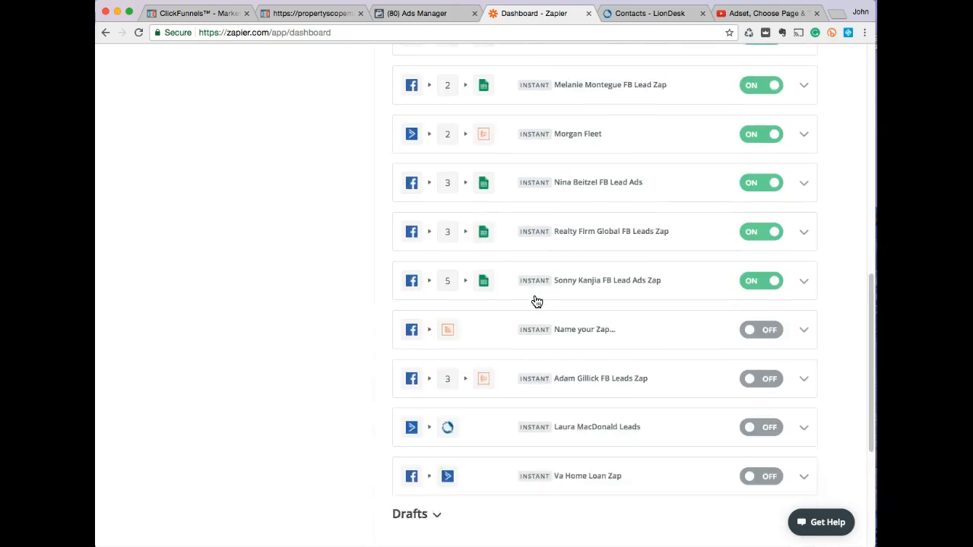
pyautogui.click(516, 296)
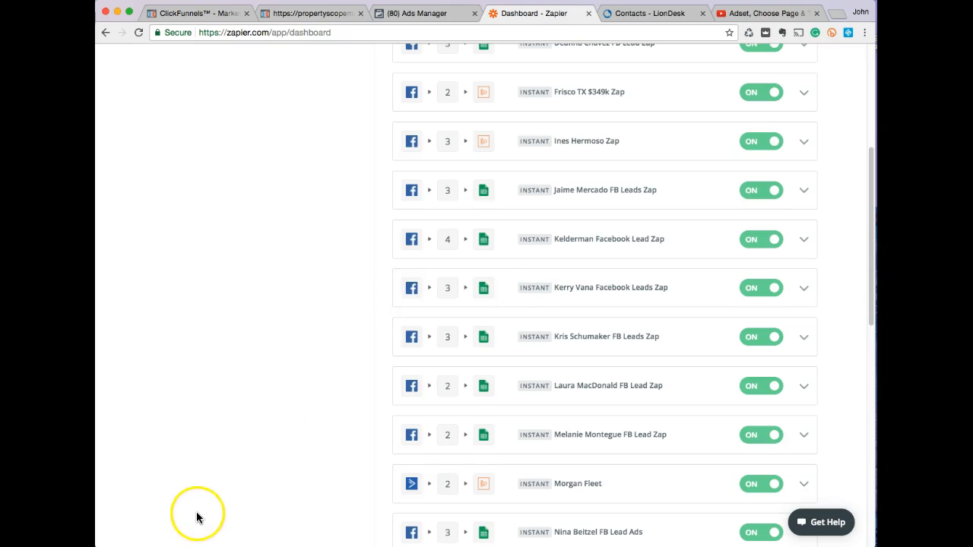